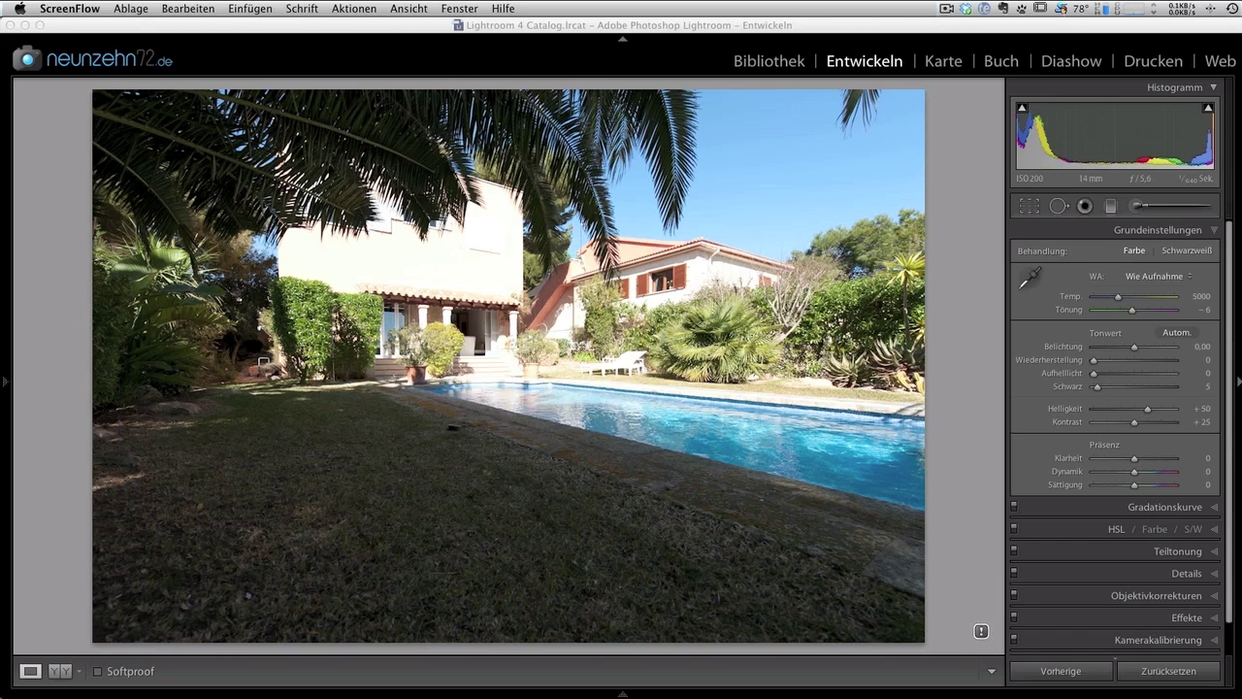
Try the 2012 process update, then revert to Process 2010 in Kamerakalibrierung and return to Grundeinstellungen.
left_click(982, 631)
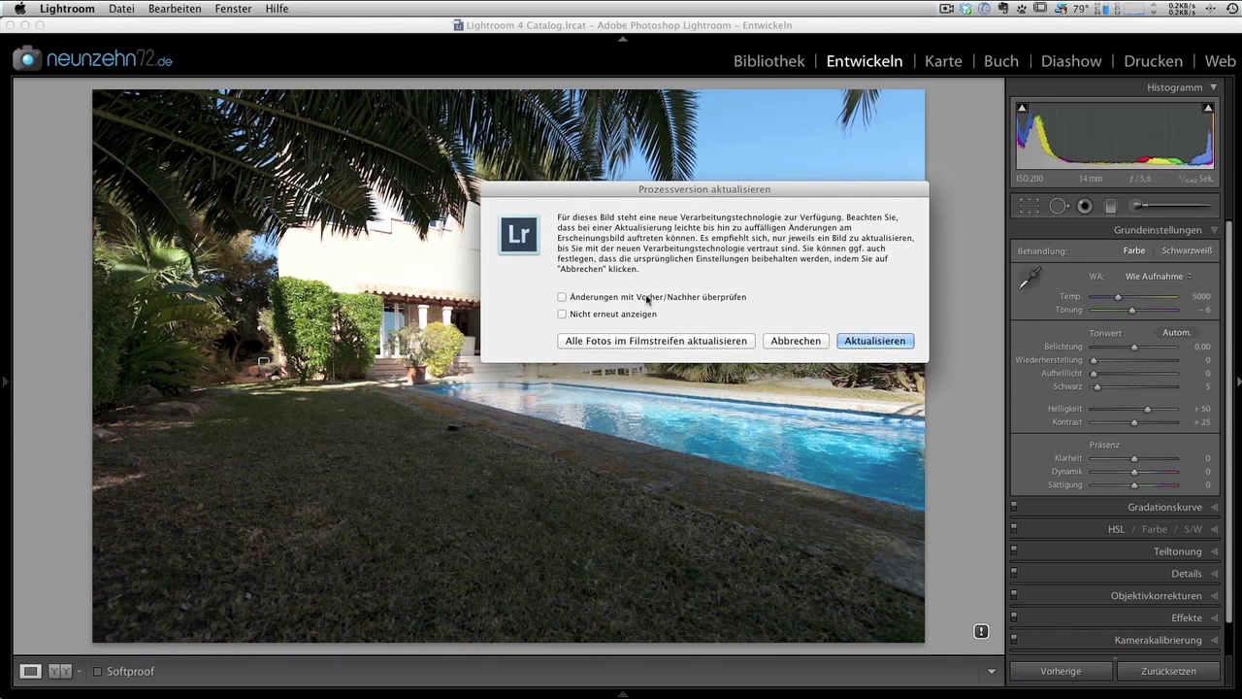
left_click(871, 341)
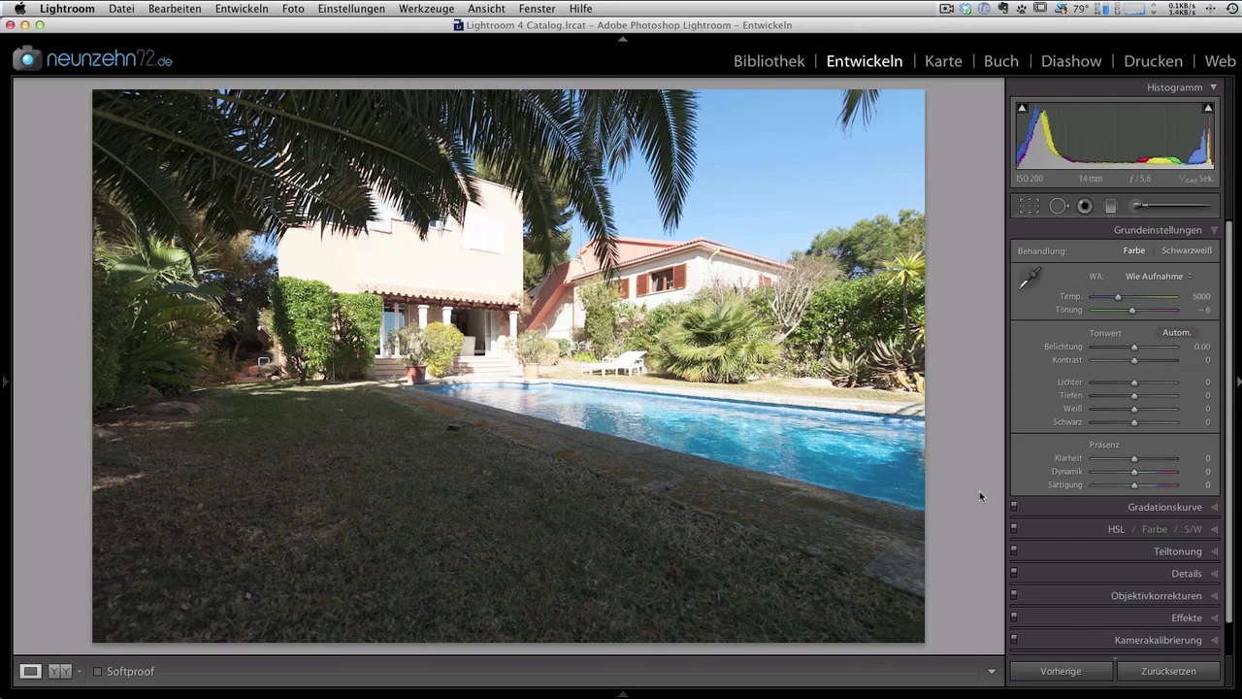
left_click(1155, 634)
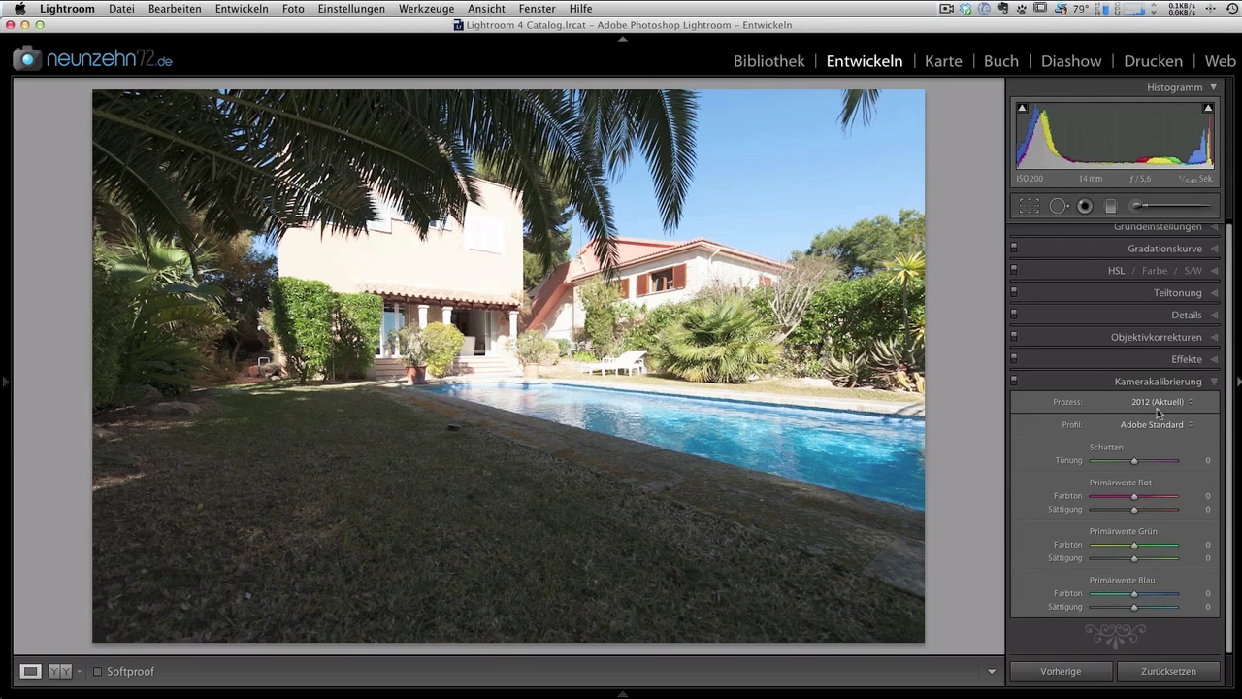
left_click(1158, 404)
left_click(1140, 411)
left_click(1141, 234)
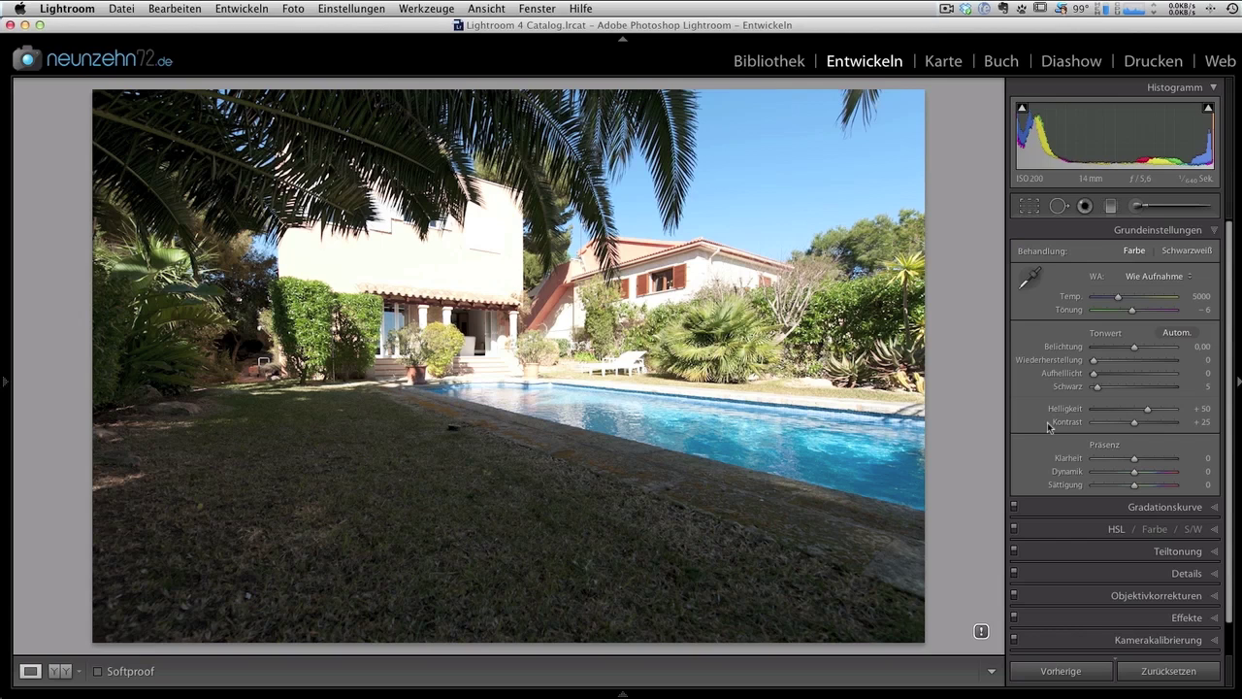
left_click(981, 633)
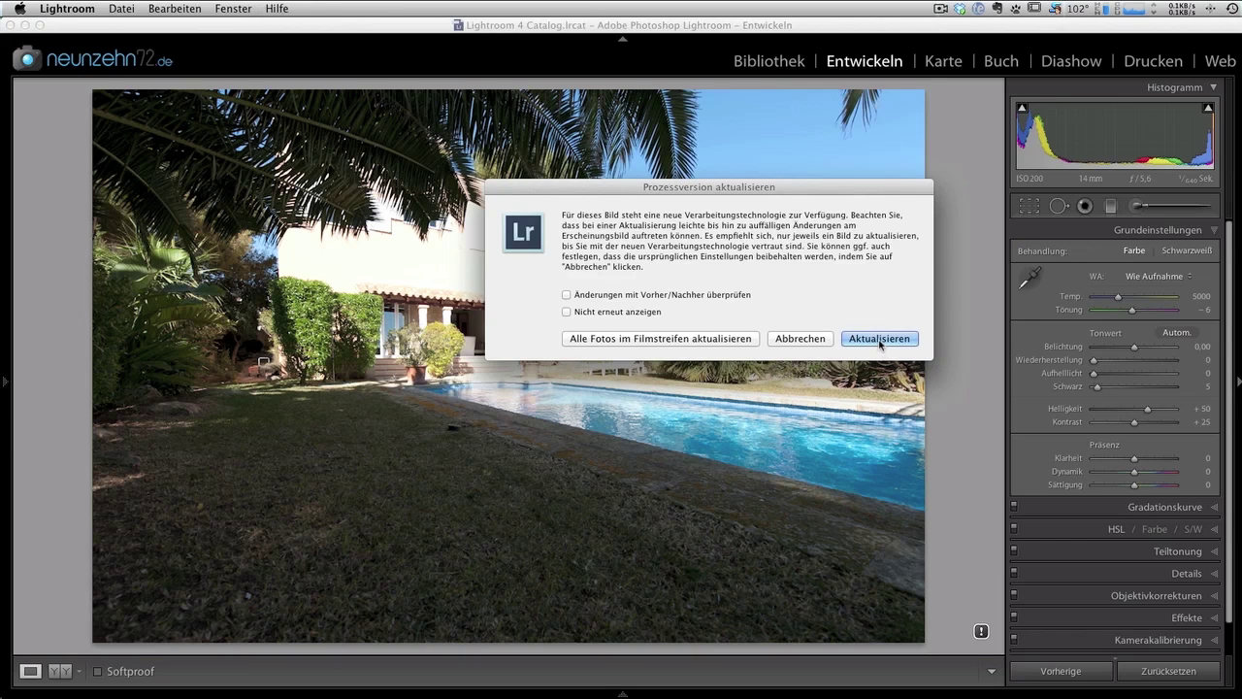
Confirm Aktualisieren to move the pool photo to process version 2012.
left_click(879, 337)
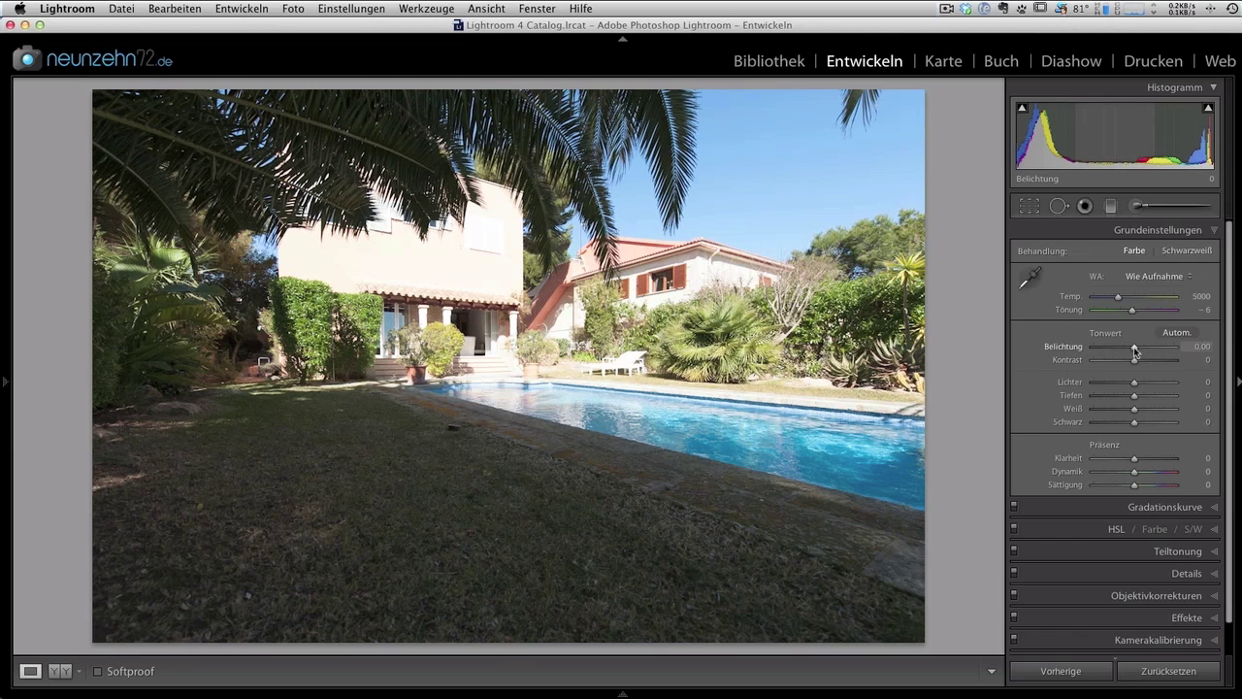
mouse_move(1135, 348)
left_click_drag(1135, 349, 1123, 347)
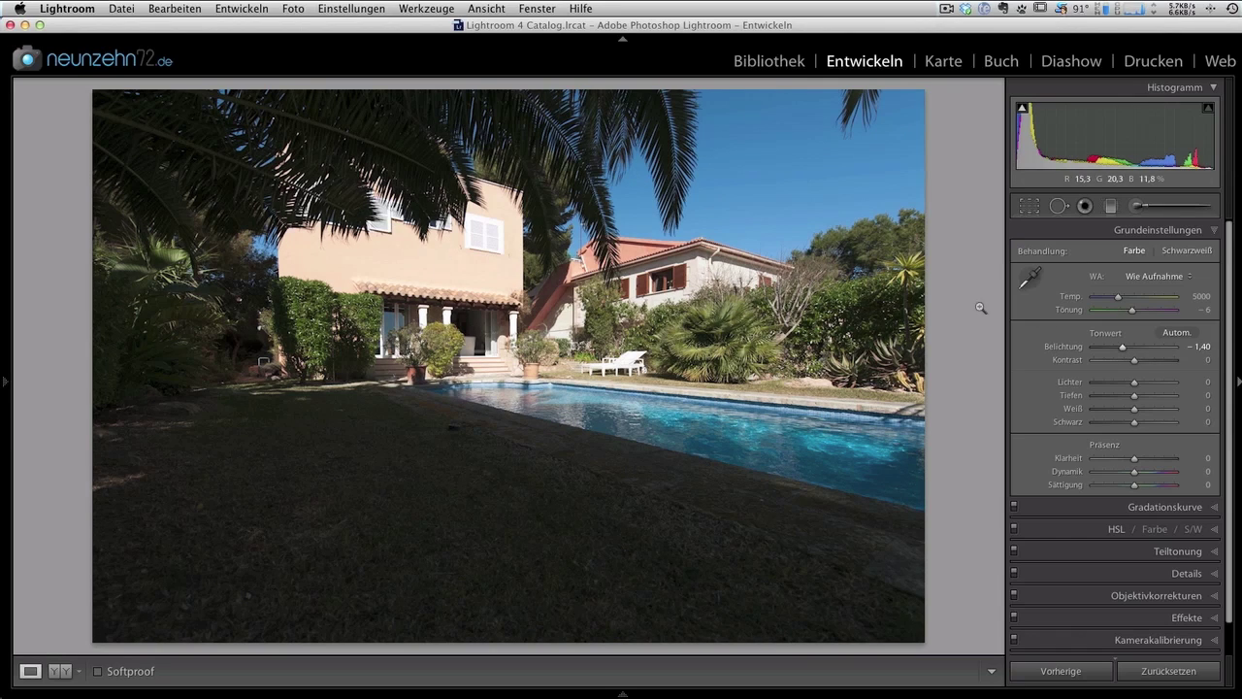
left_click_drag(1123, 347, 1121, 347)
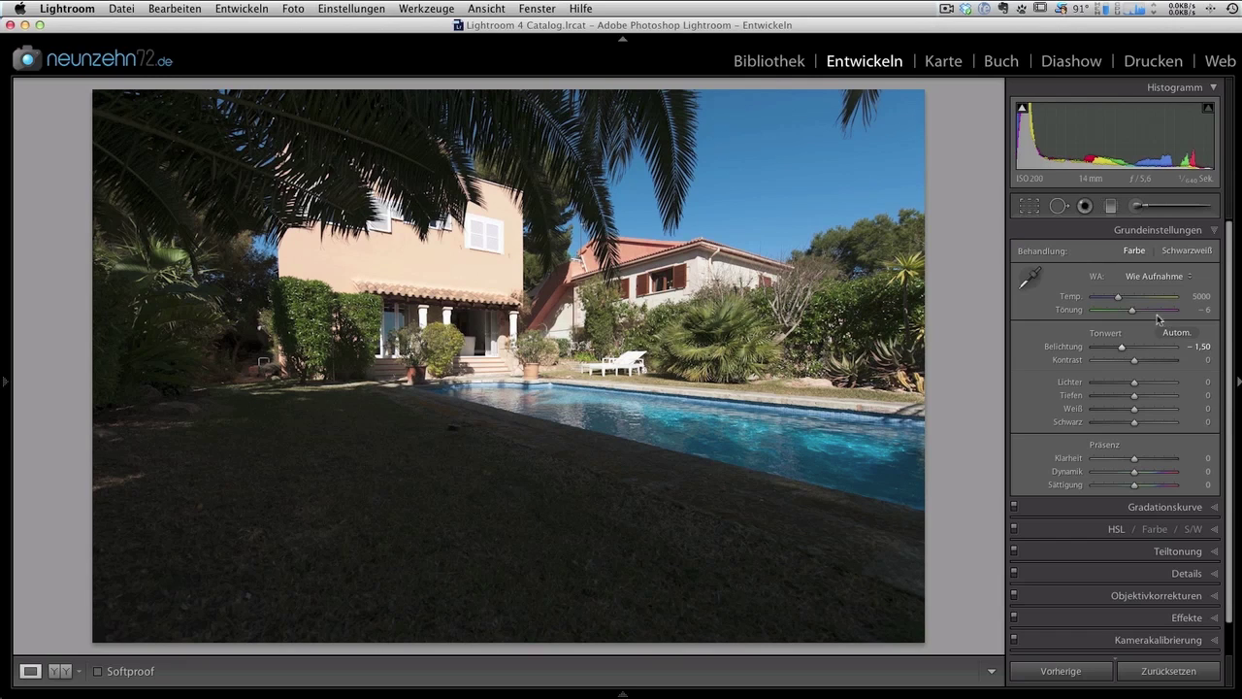
left_click_drag(1122, 348, 1151, 351)
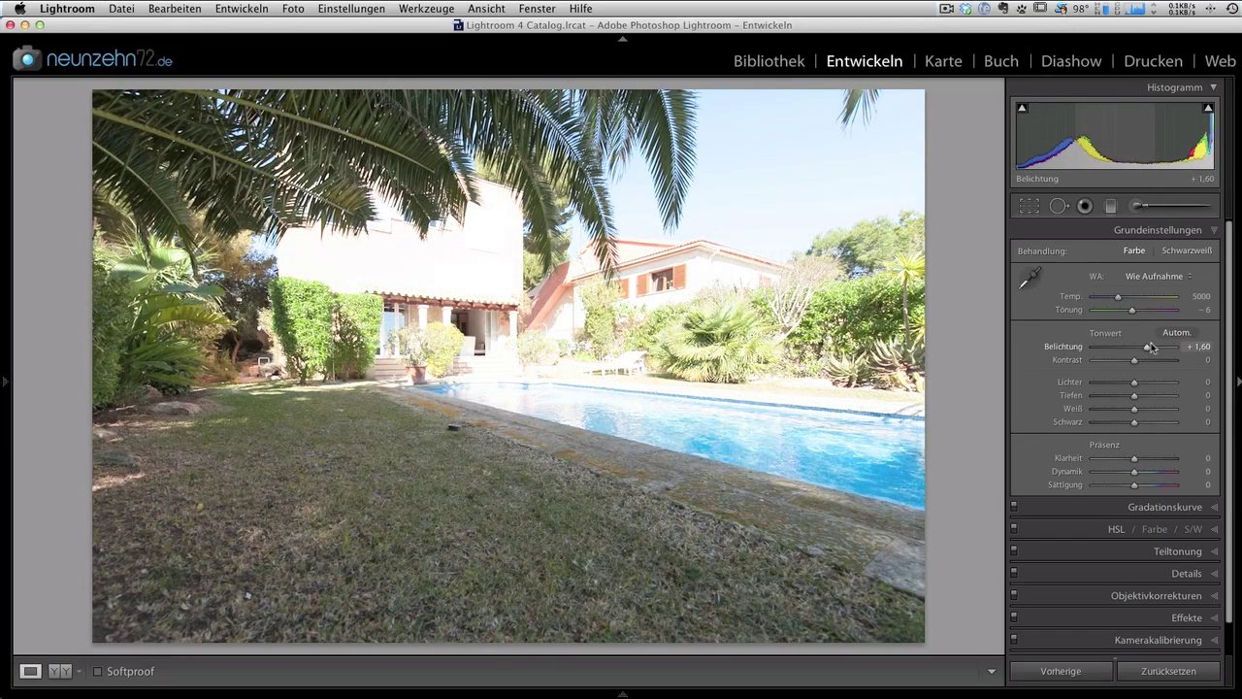
double_click(1067, 347)
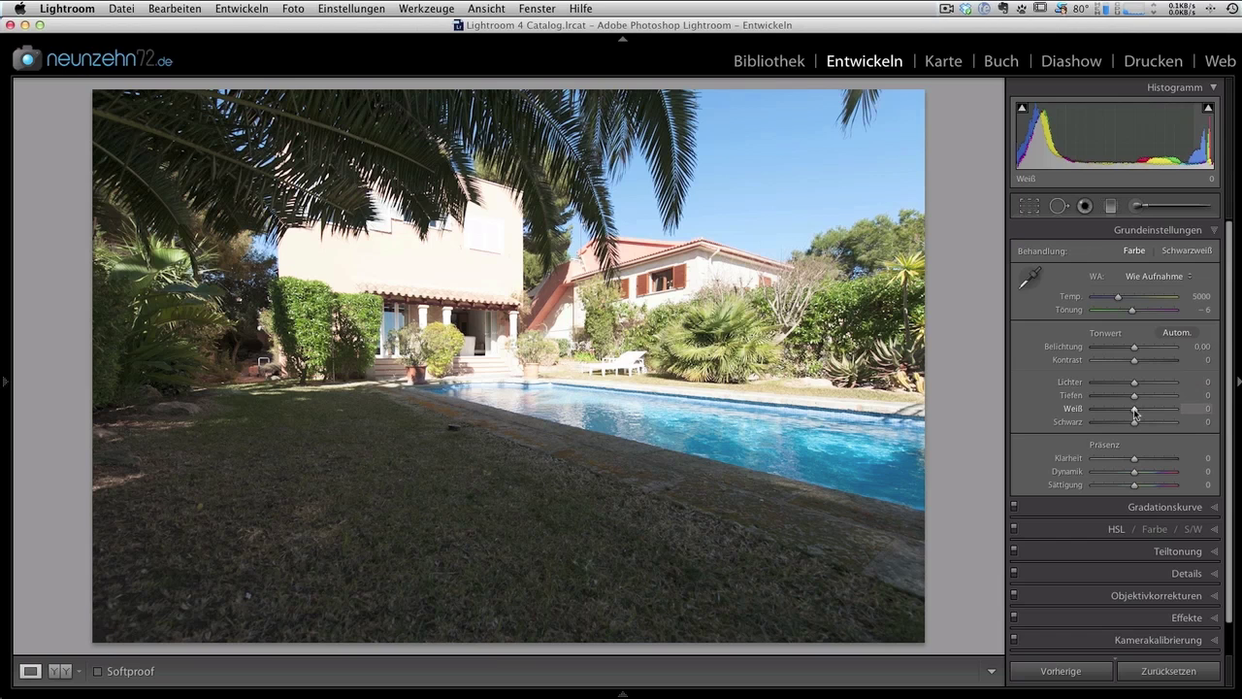
left_click_drag(1134, 412, 1109, 413)
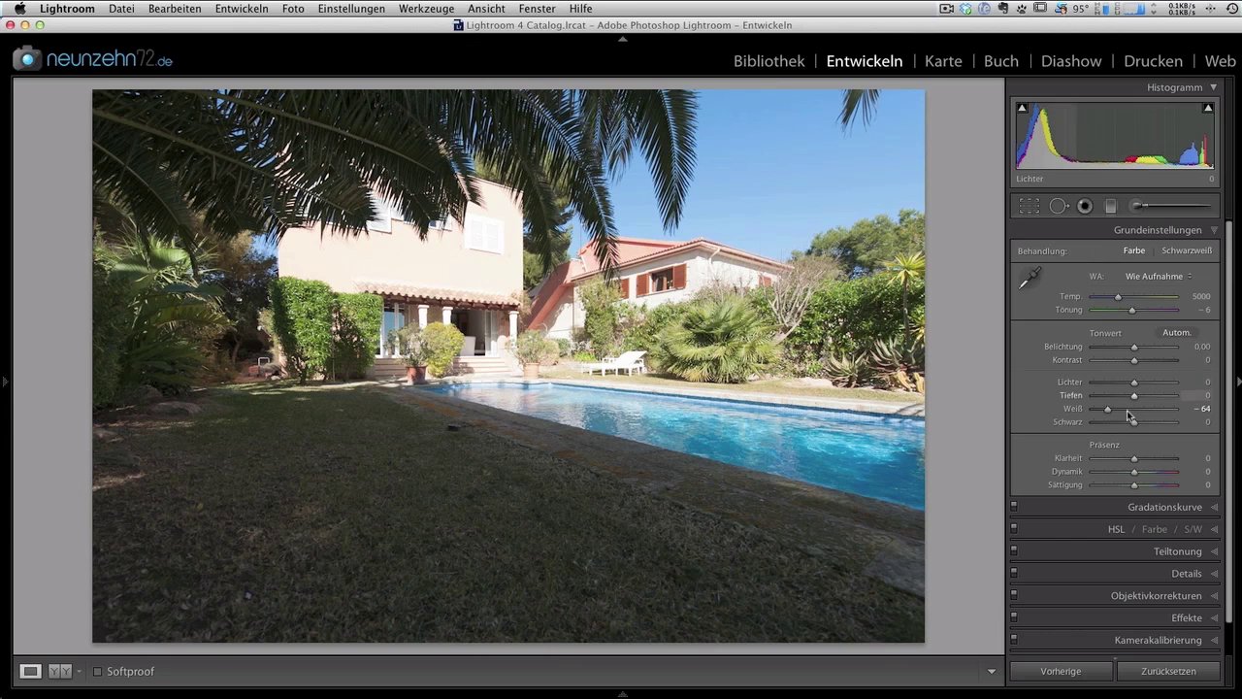
Set Weiß to −68 and Lichter to −57, and lift Tiefen to +72.
left_click_drag(1113, 414, 1109, 412)
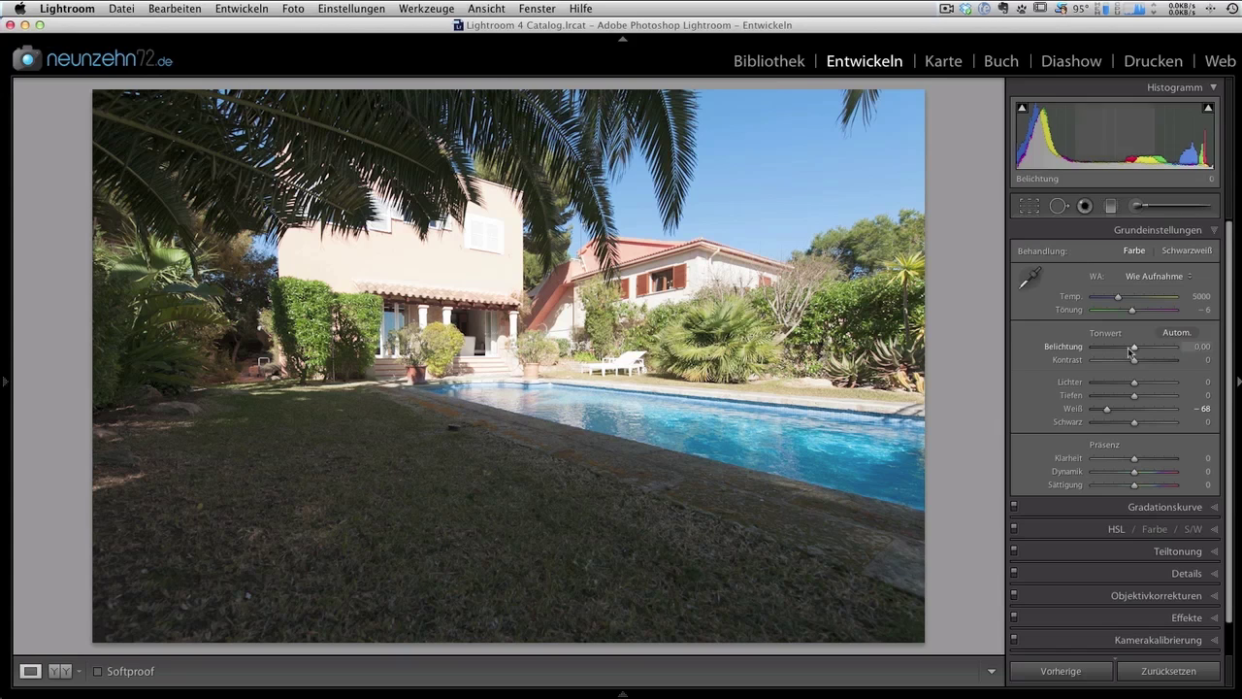
left_click_drag(1137, 387, 1119, 387)
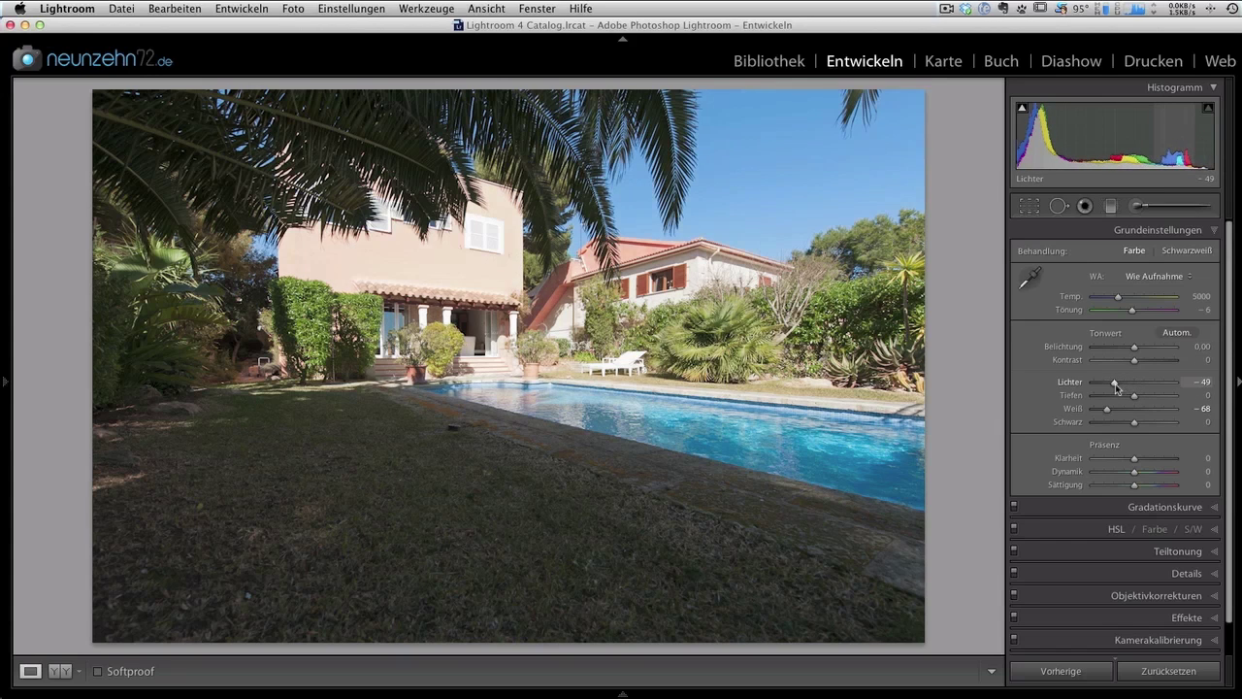
left_click_drag(1118, 387, 1102, 389)
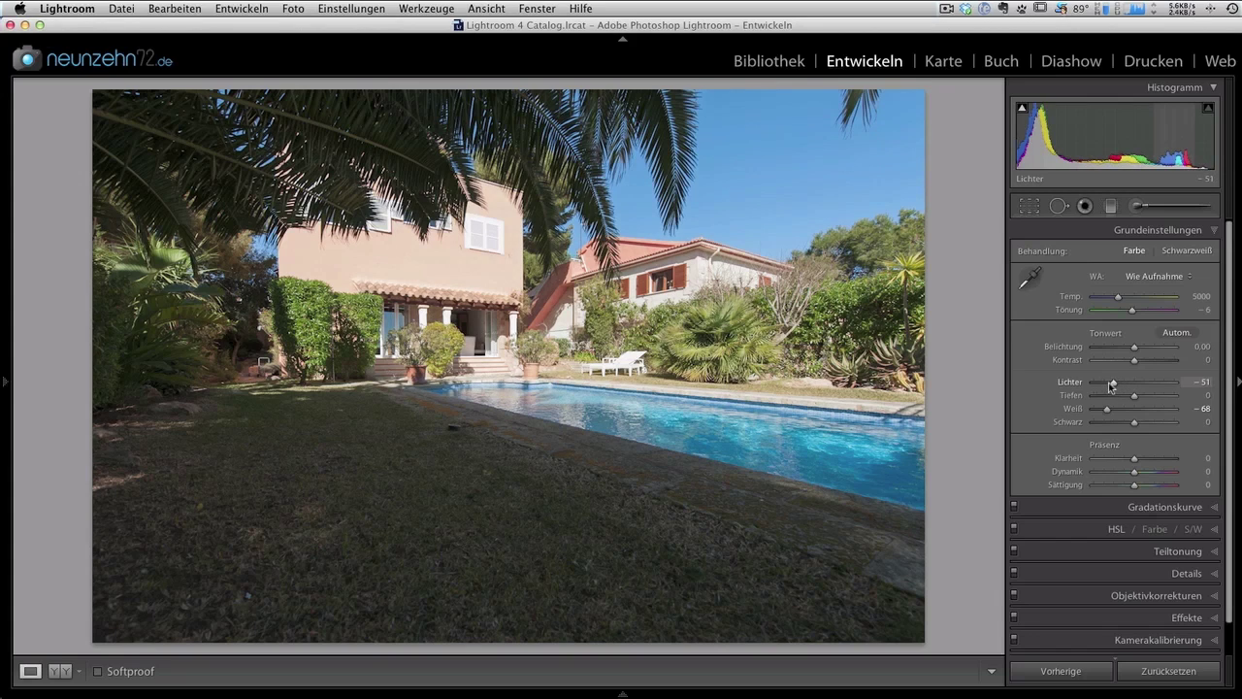
left_click_drag(1114, 386, 1110, 387)
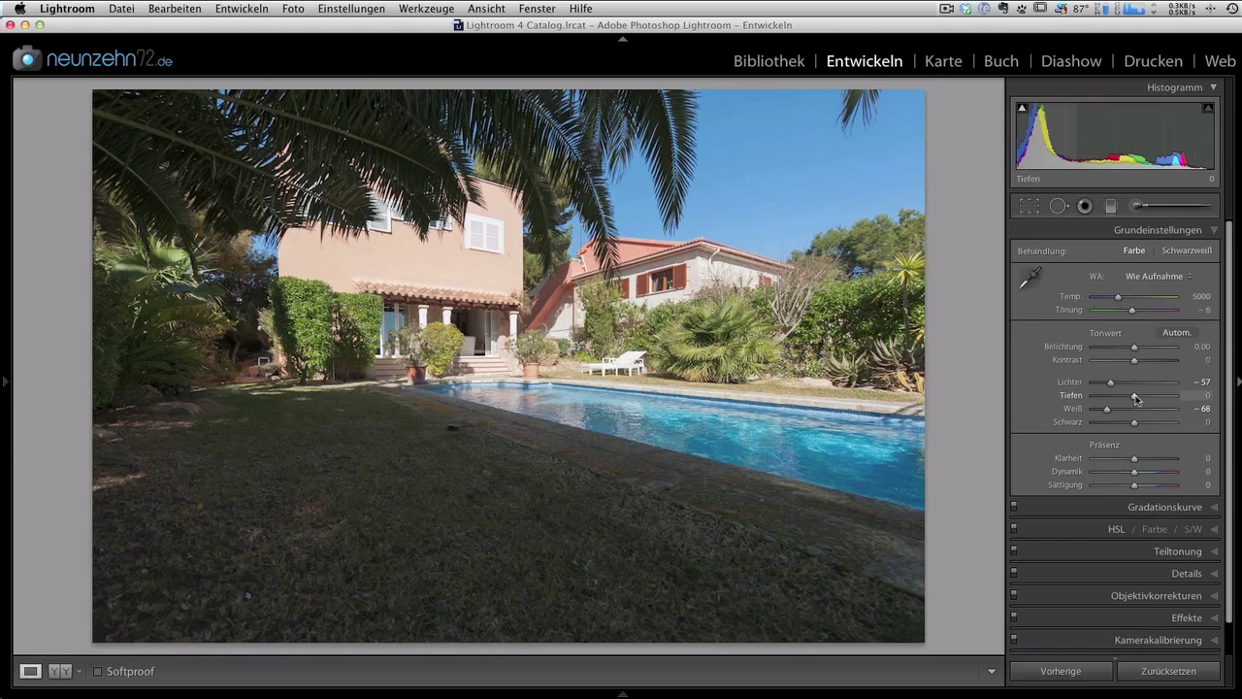
left_click_drag(1135, 400, 1166, 401)
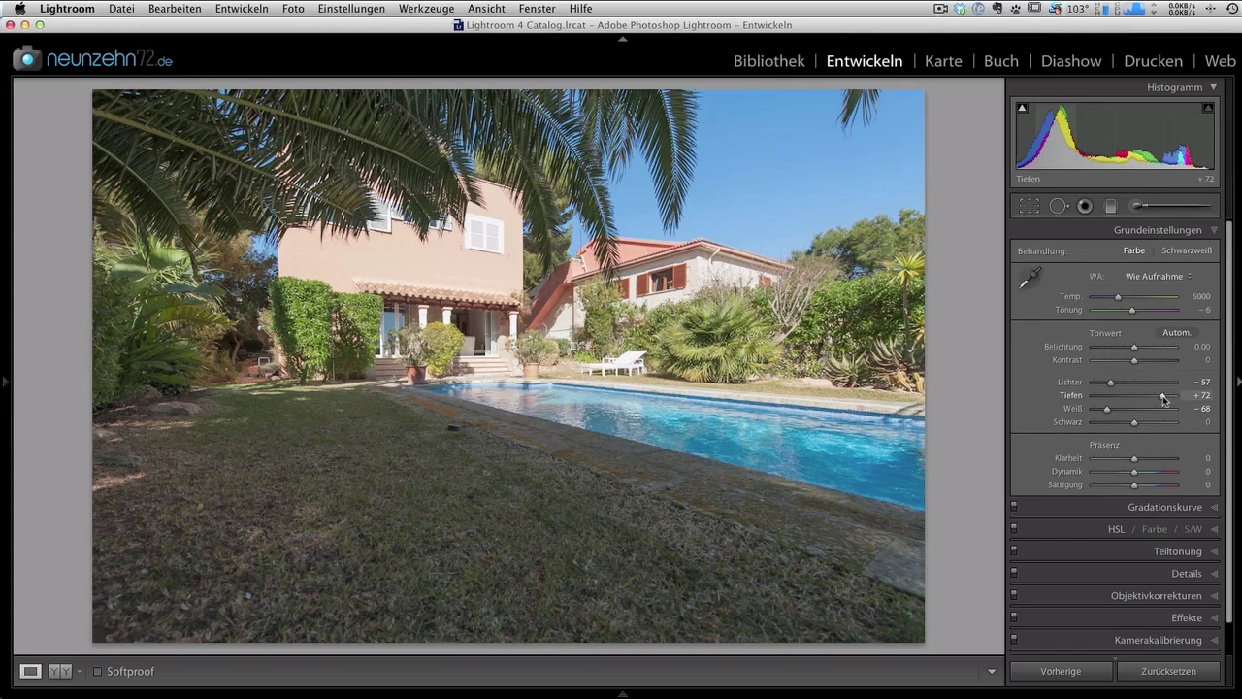
Set Schwarz to −34, Weiß to −60, Kontrast to +28 and Tiefen to +80.
left_click_drag(1135, 427, 1128, 428)
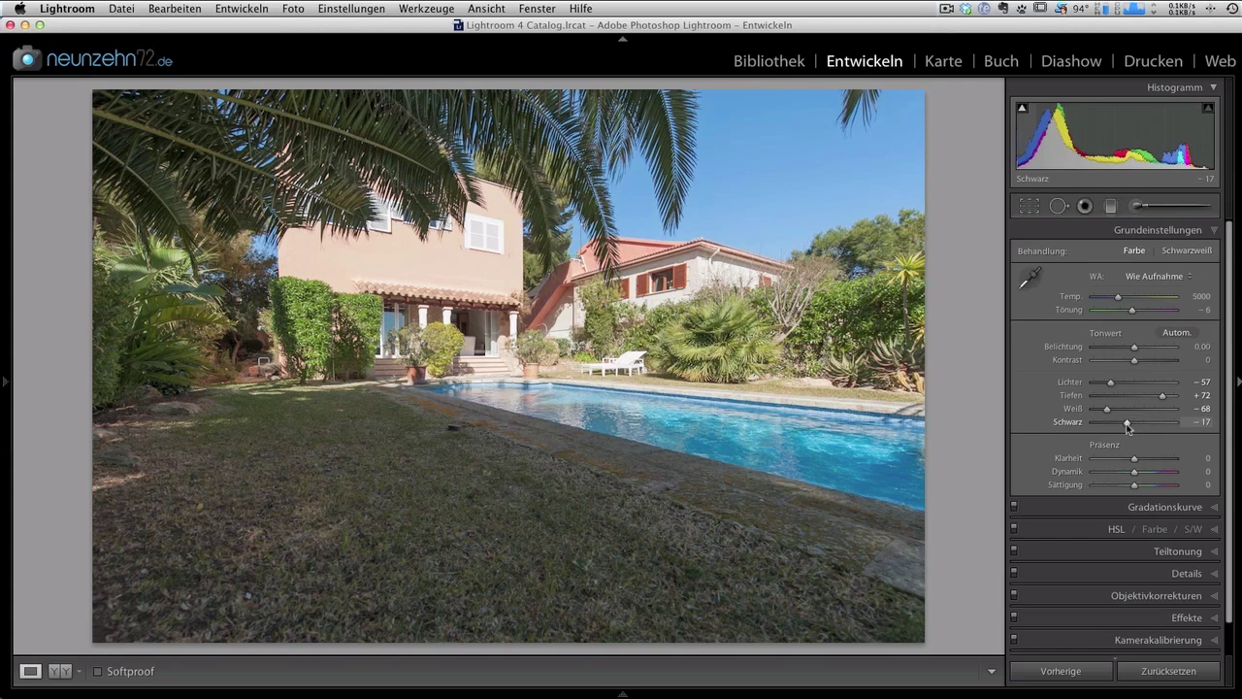
left_click_drag(1128, 428, 1121, 428)
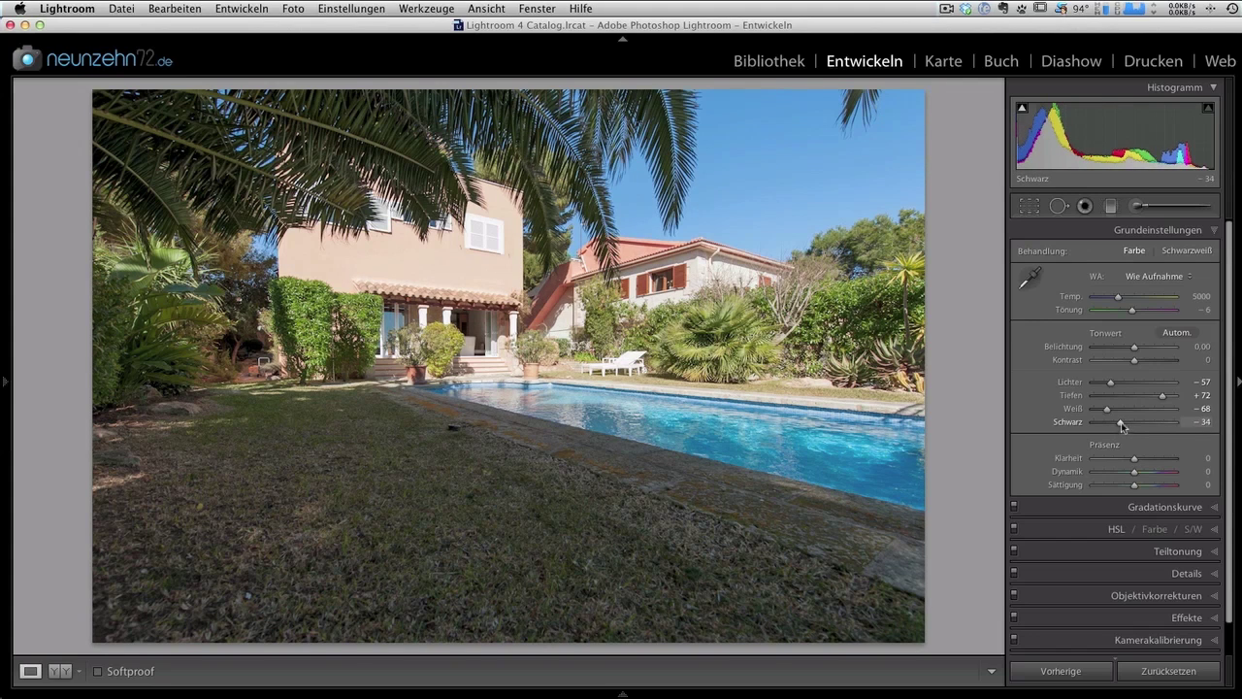
mouse_move(1107, 412)
left_mouse_down()
mouse_move(1123, 414)
mouse_move(1111, 414)
left_mouse_up()
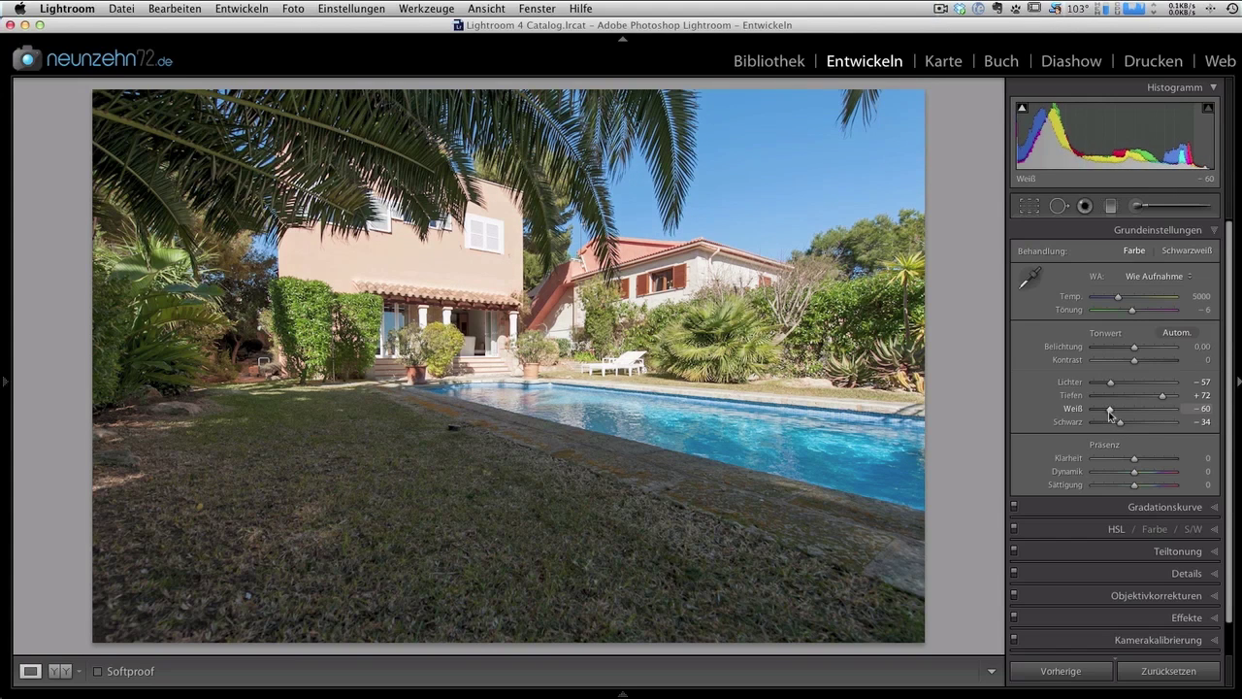
left_click_drag(1134, 361, 1146, 365)
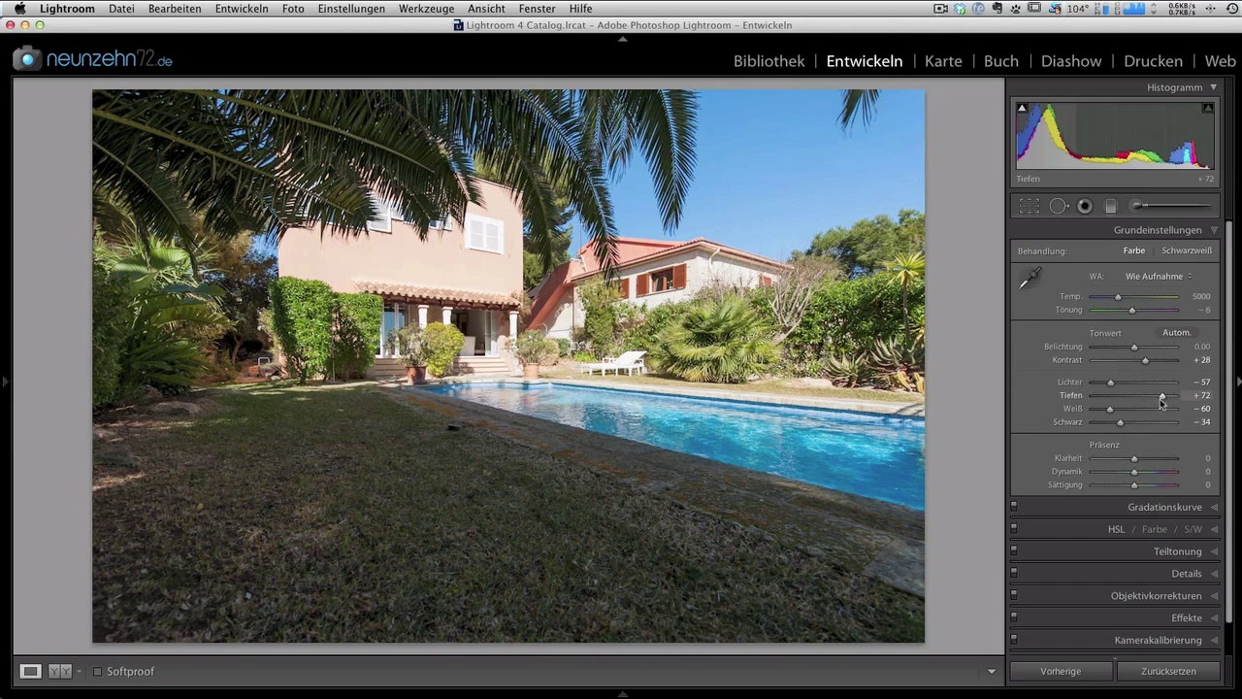
left_click_drag(1164, 398, 1167, 398)
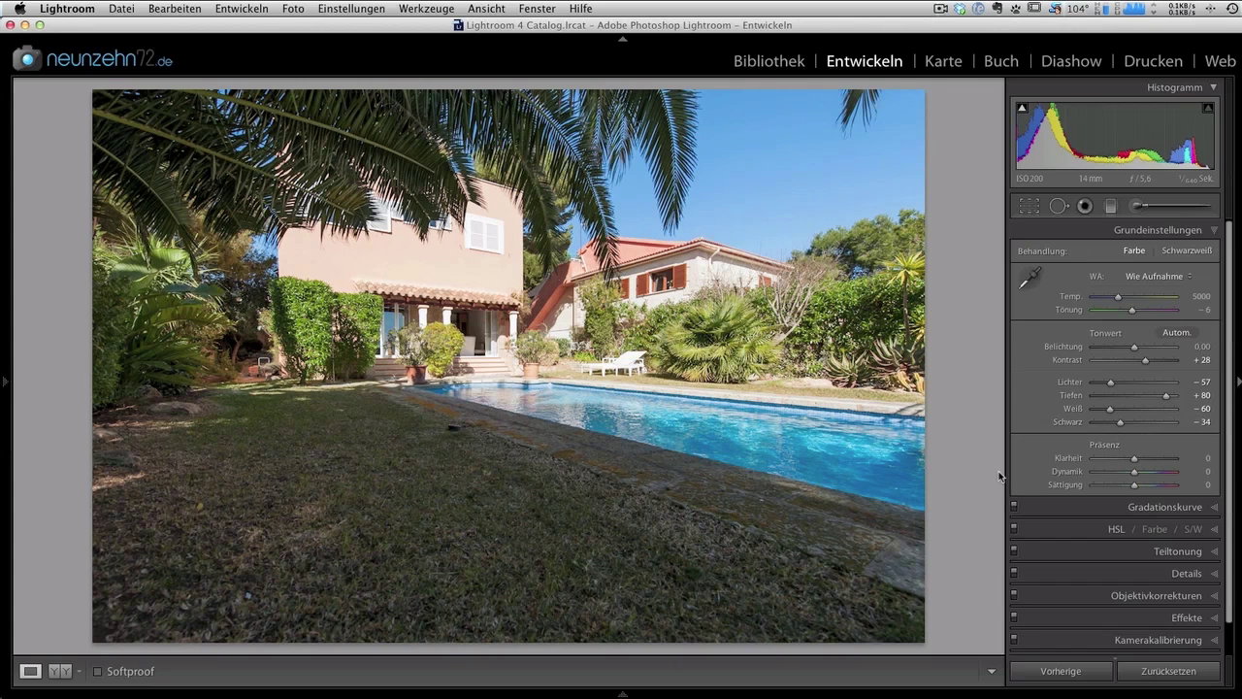
key("shift")
key("backslash")
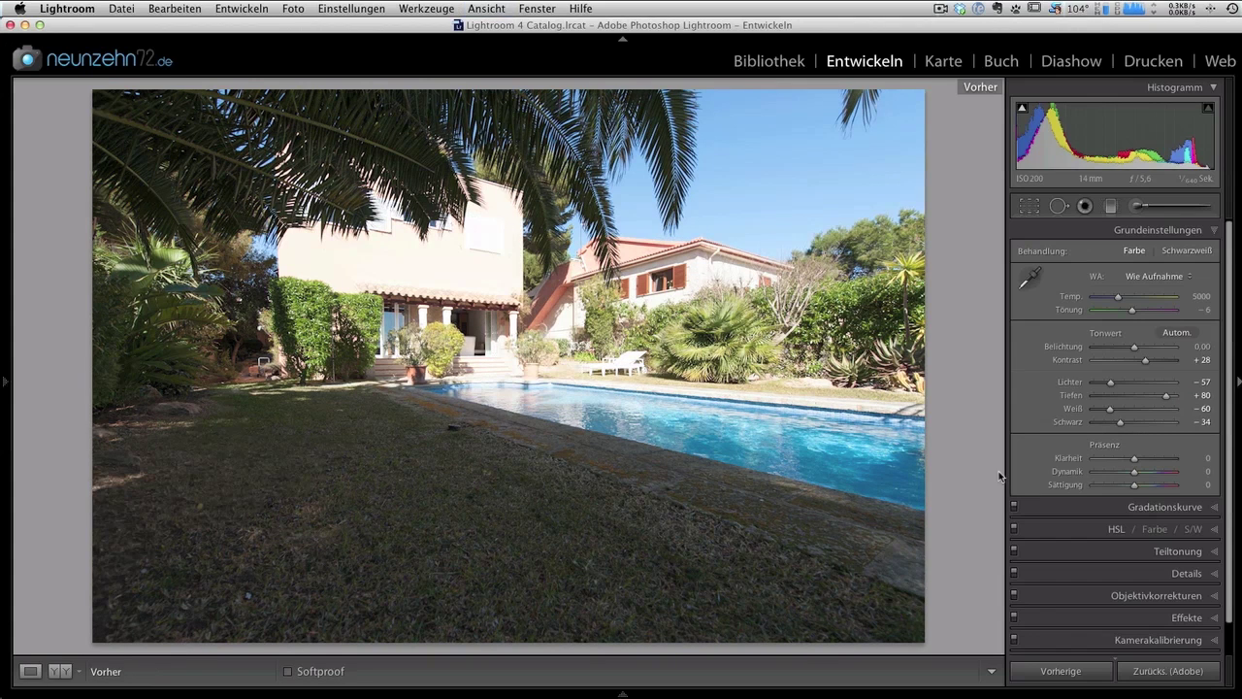
key("backslash")
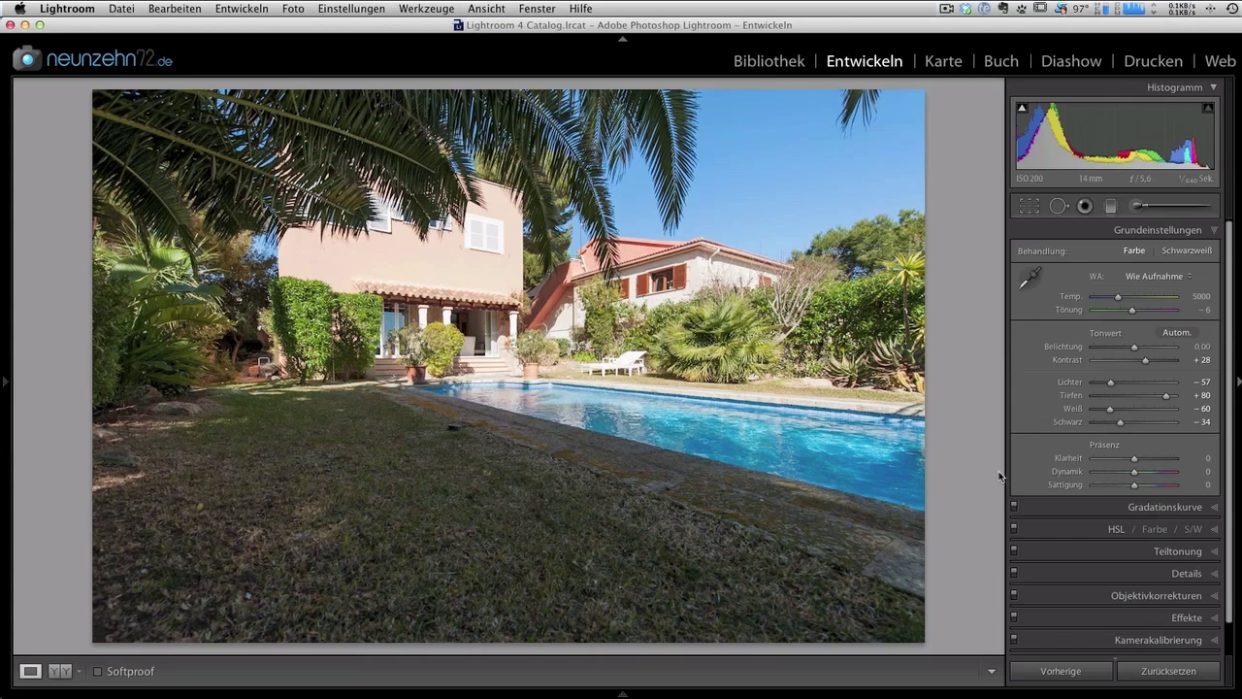
key("shift")
key("backslash")
key("backslash")
Test Klarheit values up to +100, finally settling it at +15.
left_click_drag(1136, 460, 1143, 462)
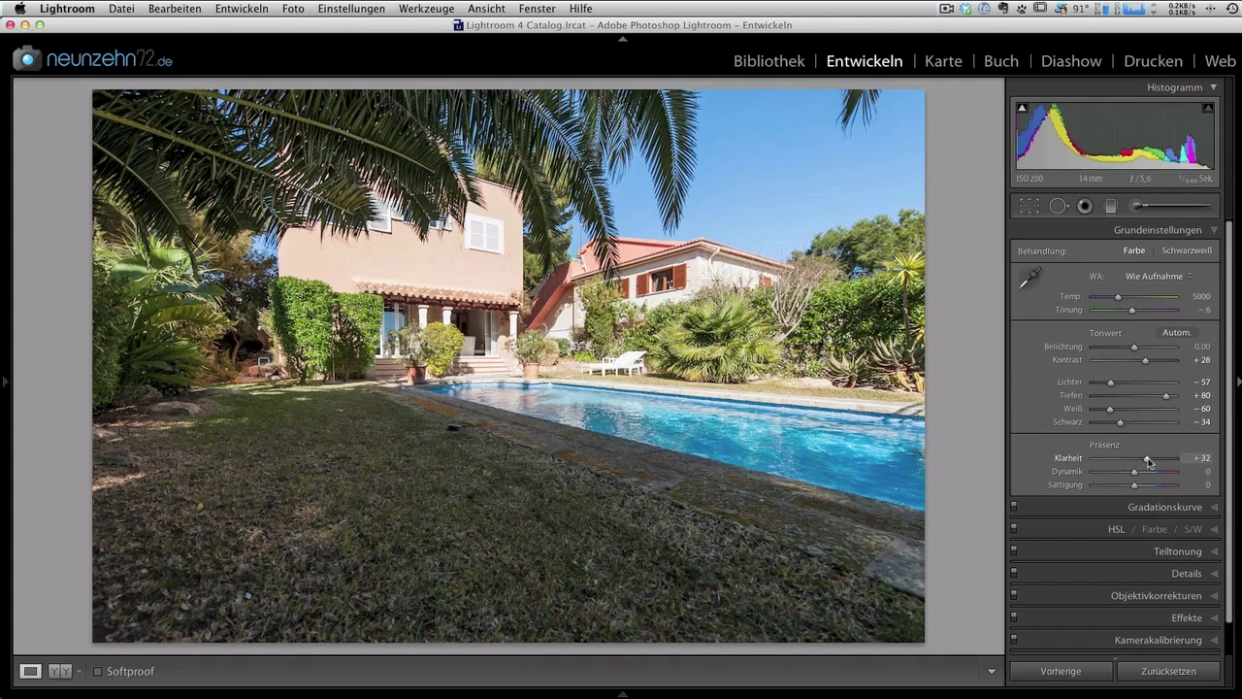
left_click_drag(1147, 458, 1140, 457)
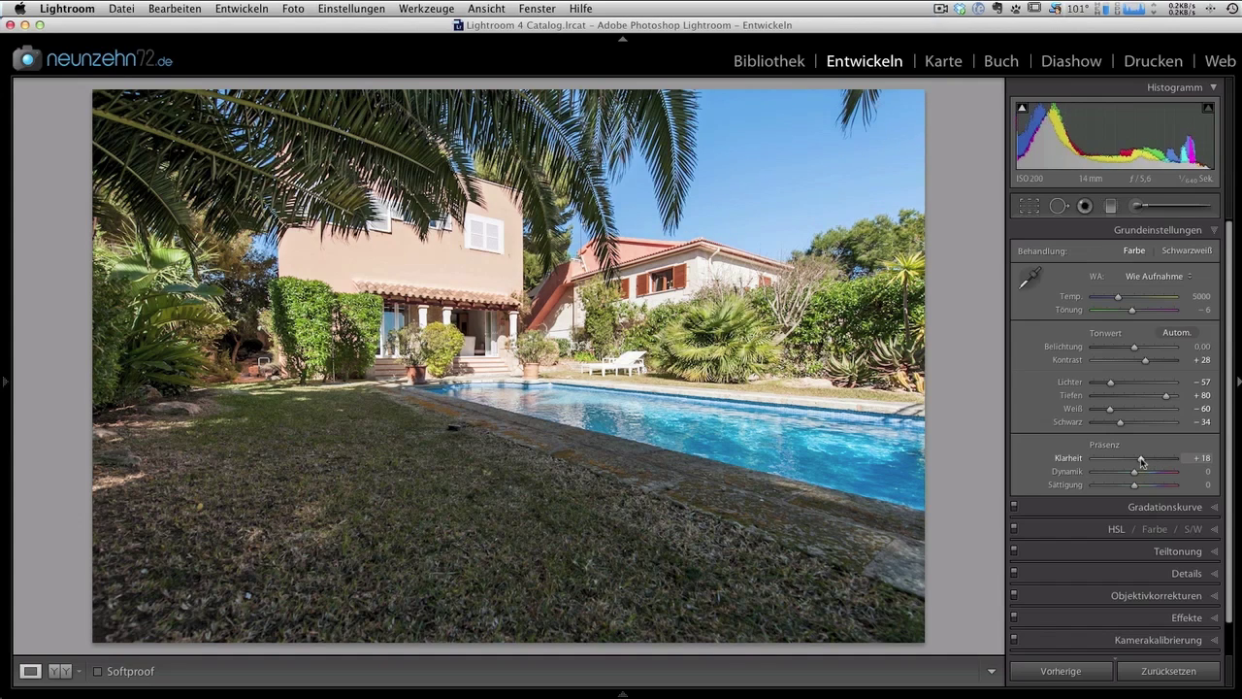
left_click_drag(1140, 464, 1153, 464)
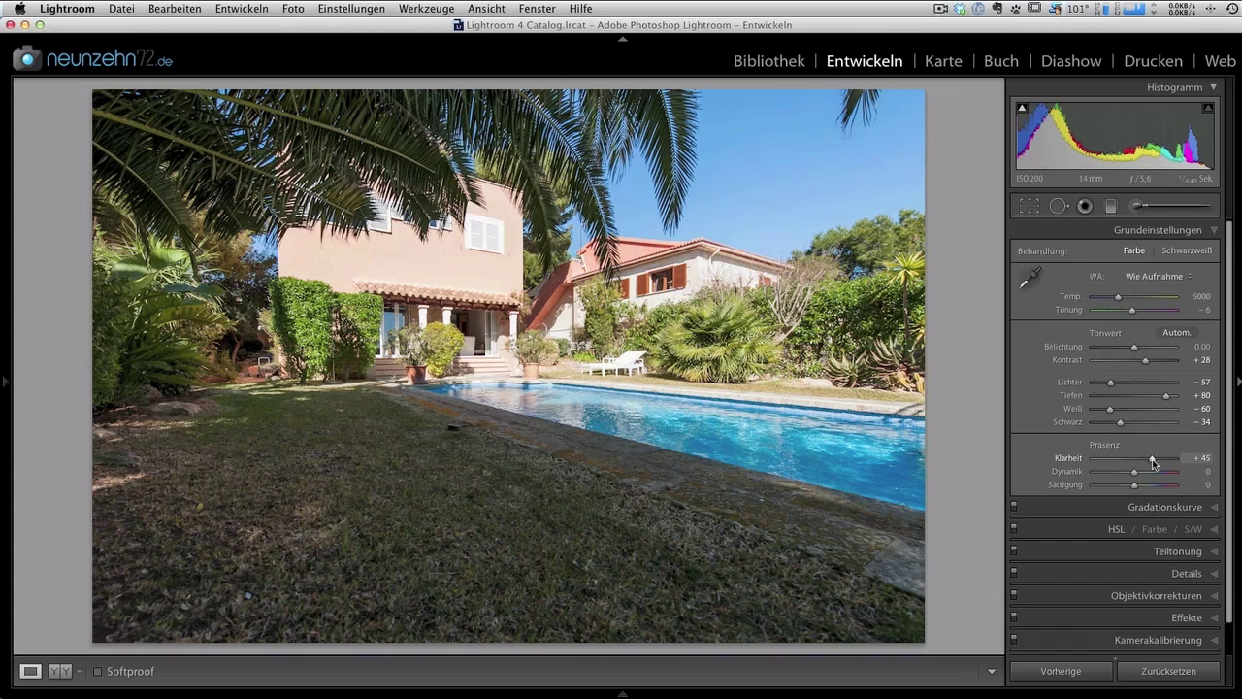
left_click_drag(1153, 464, 1178, 462)
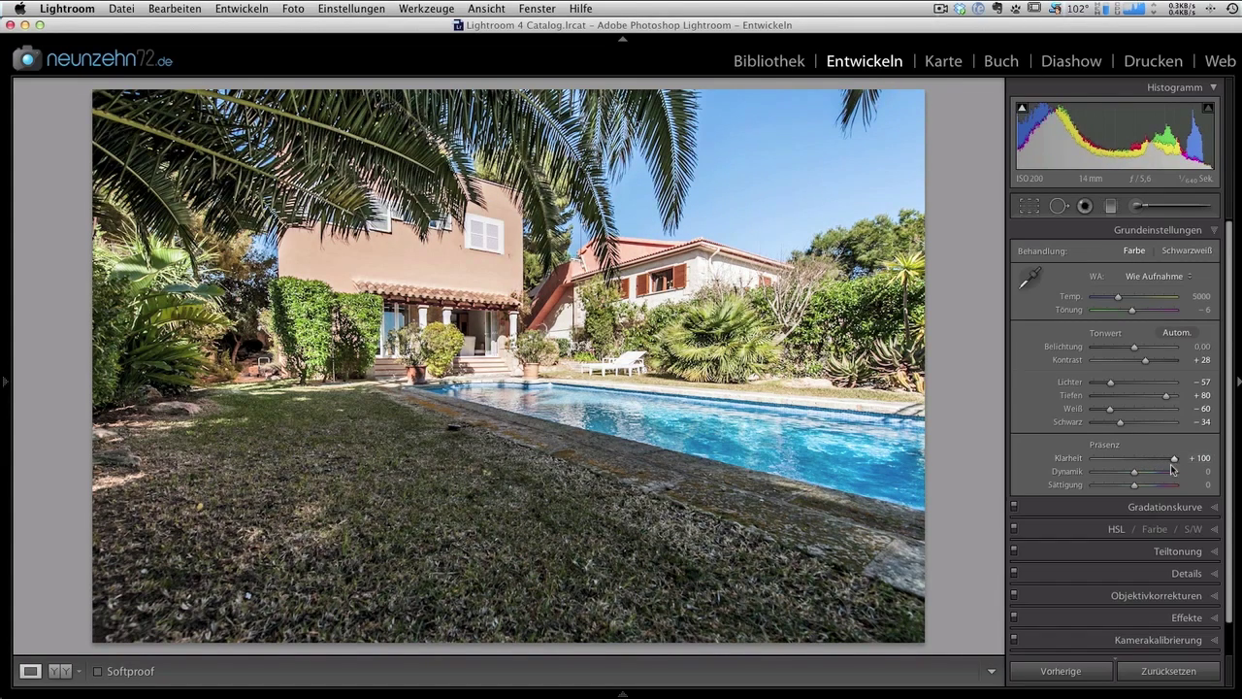
left_click_drag(1174, 462, 1157, 462)
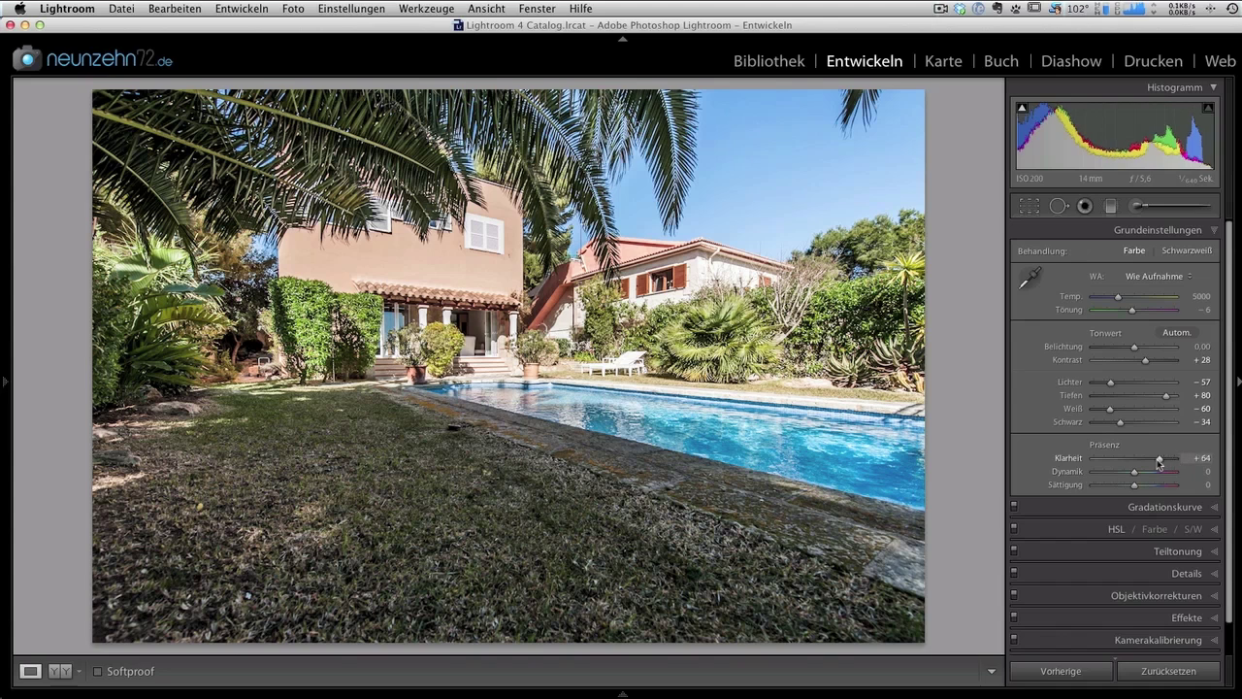
left_click_drag(1157, 462, 1179, 464)
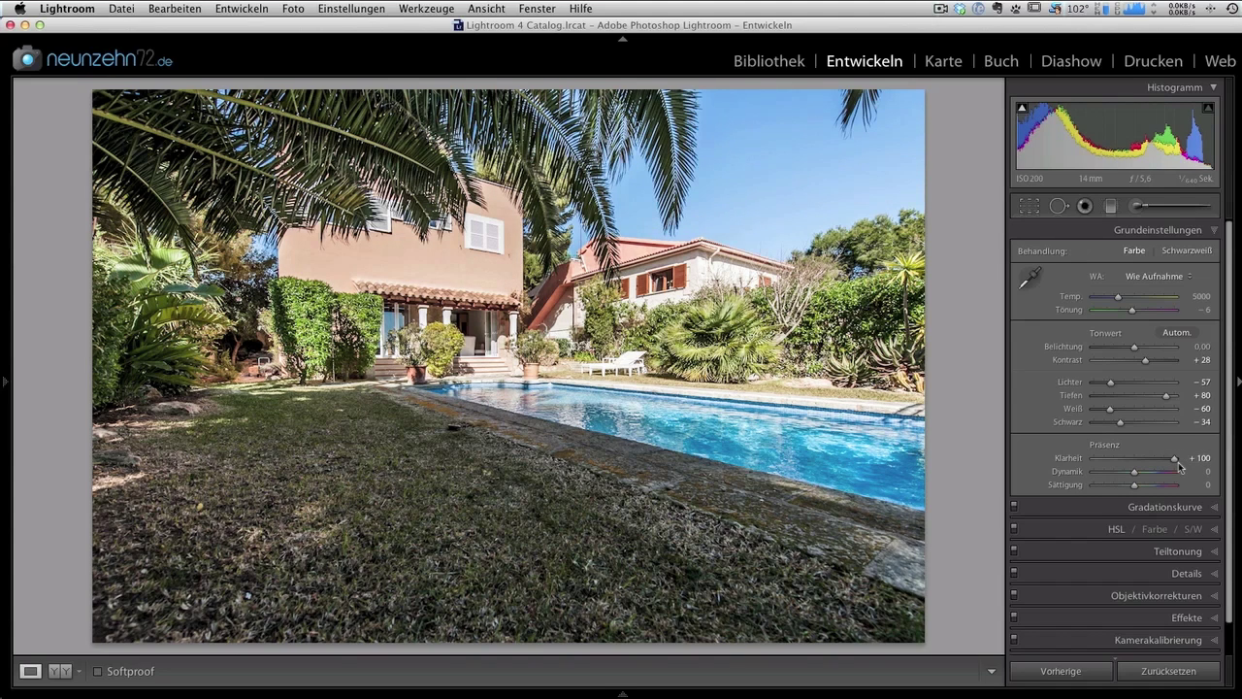
left_click_drag(1180, 467, 1153, 461)
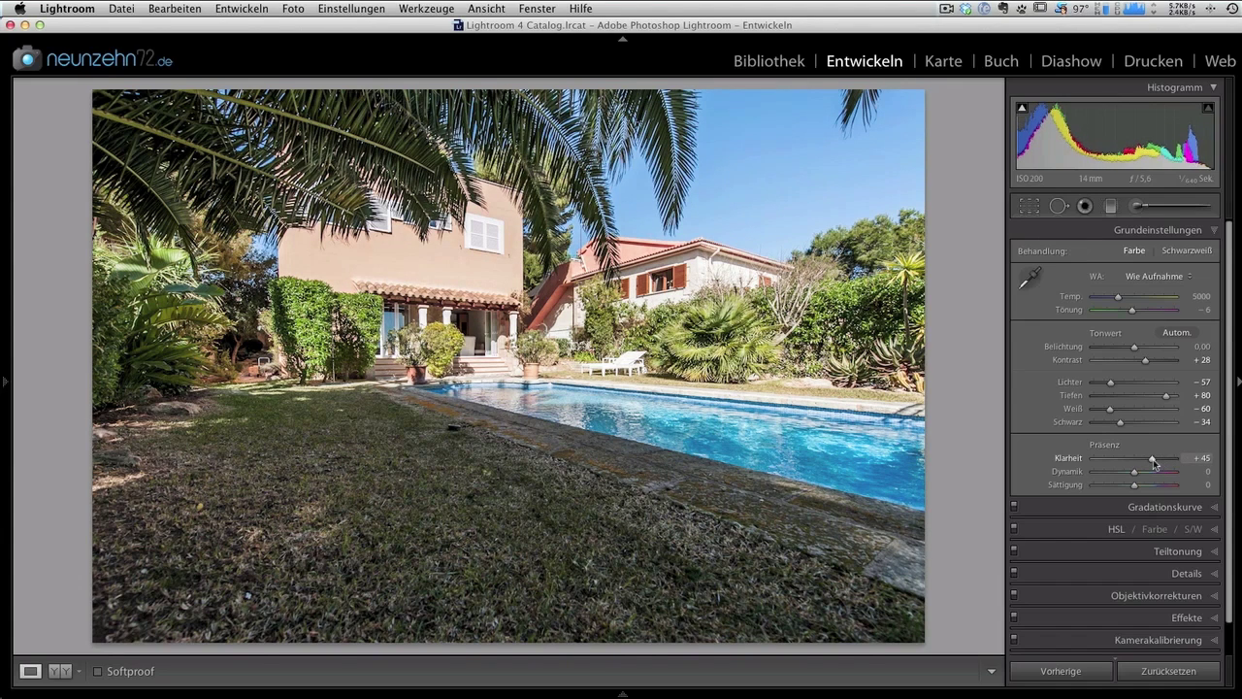
left_click_drag(1150, 460, 1141, 465)
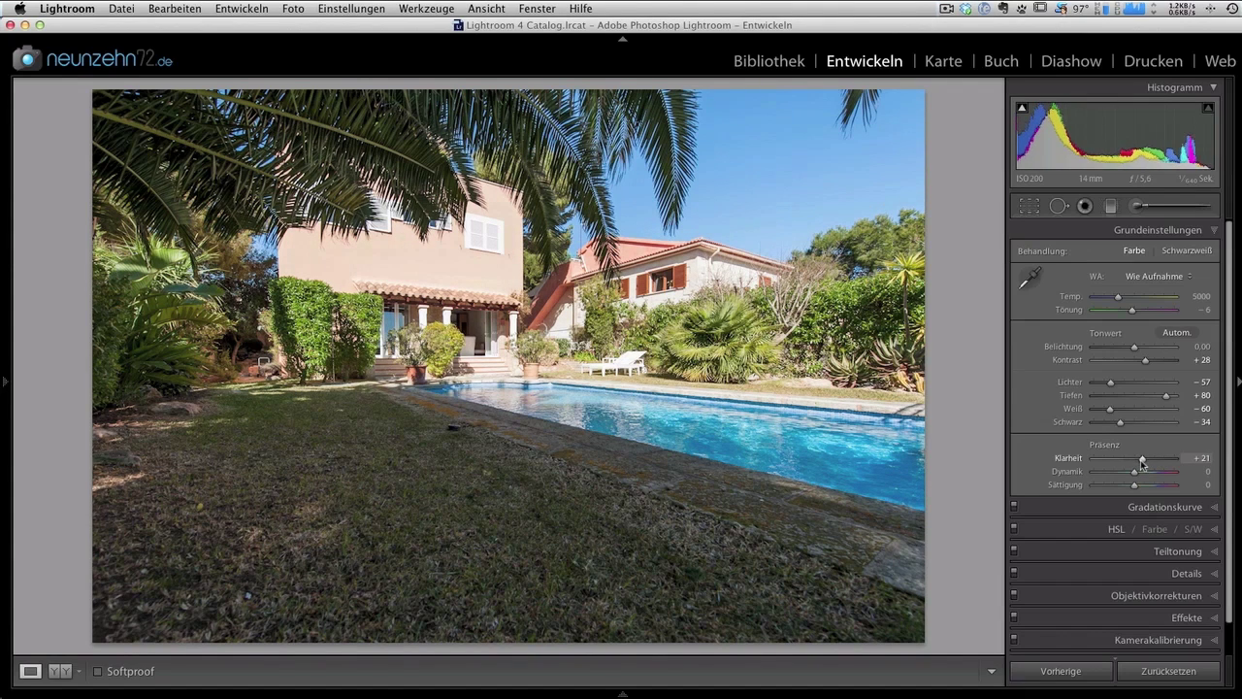
left_click_drag(1141, 463, 1140, 464)
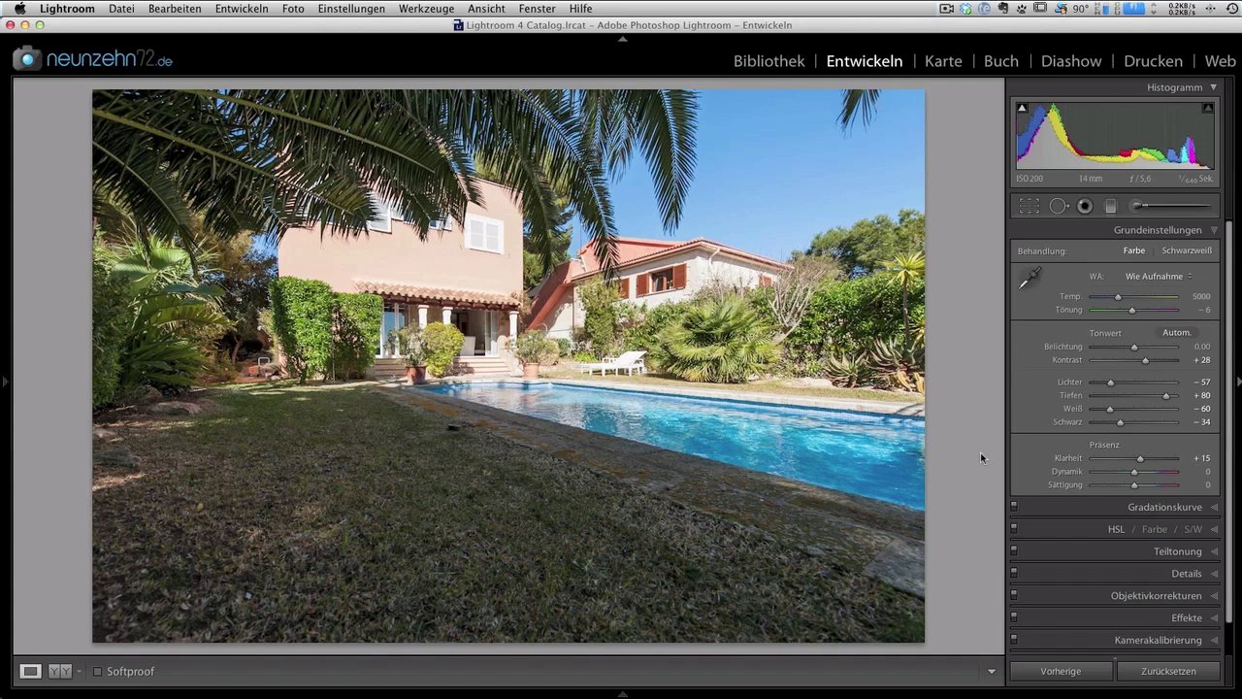
key("backslash")
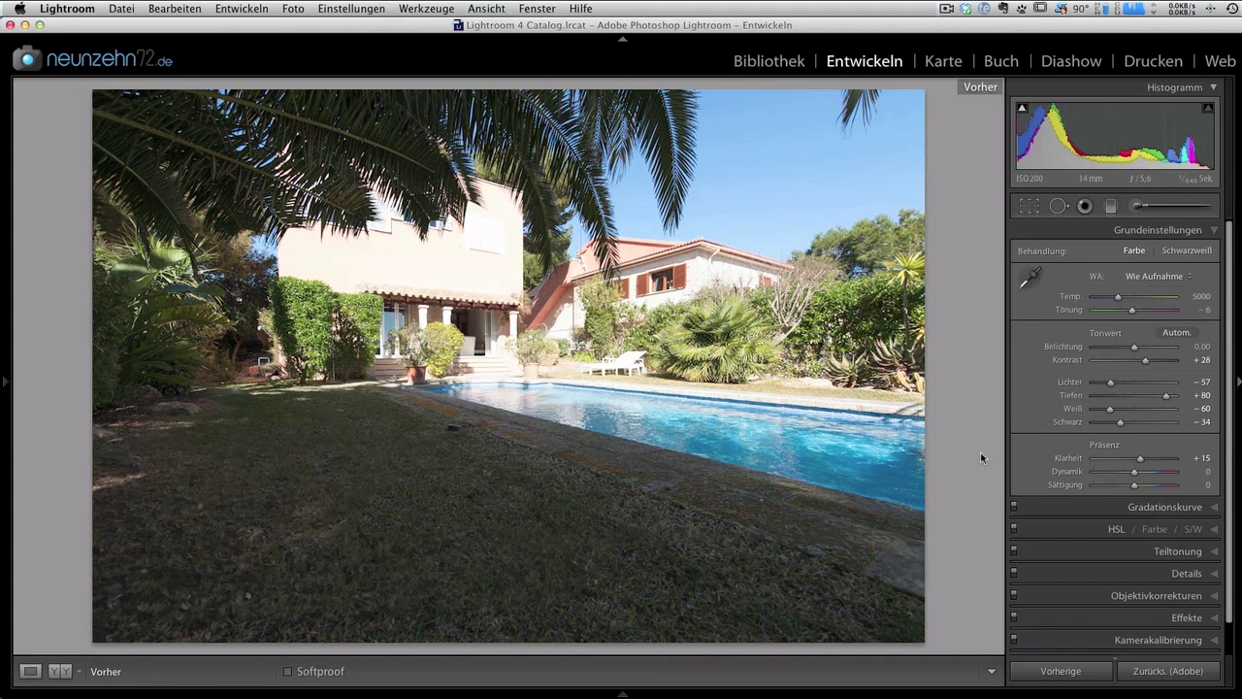
key("backslash")
key("backslash")
key("backslash")
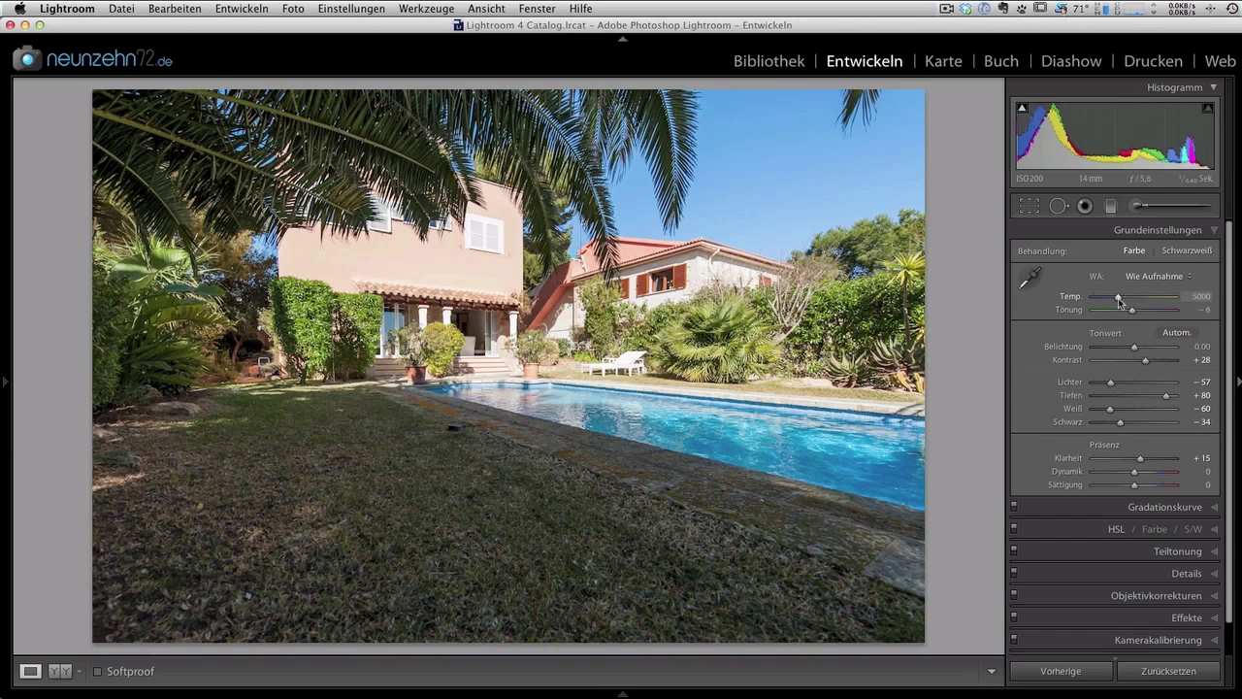
left_click_drag(1119, 298, 1123, 299)
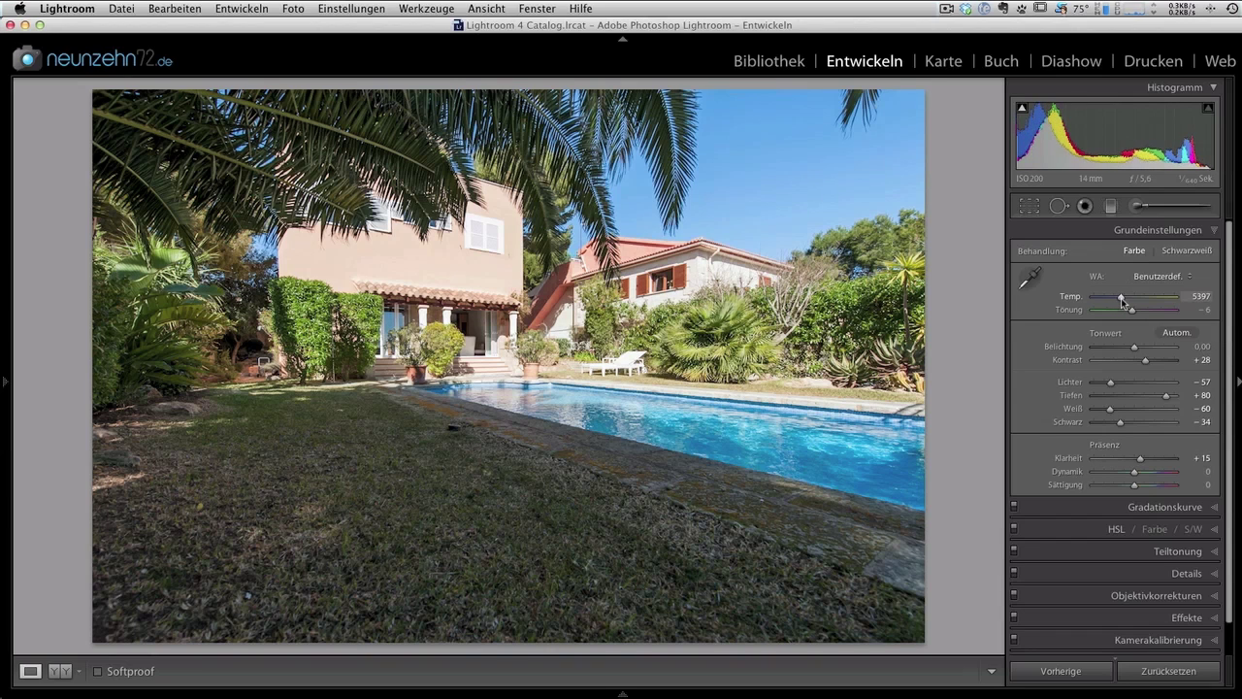
double_click(1071, 299)
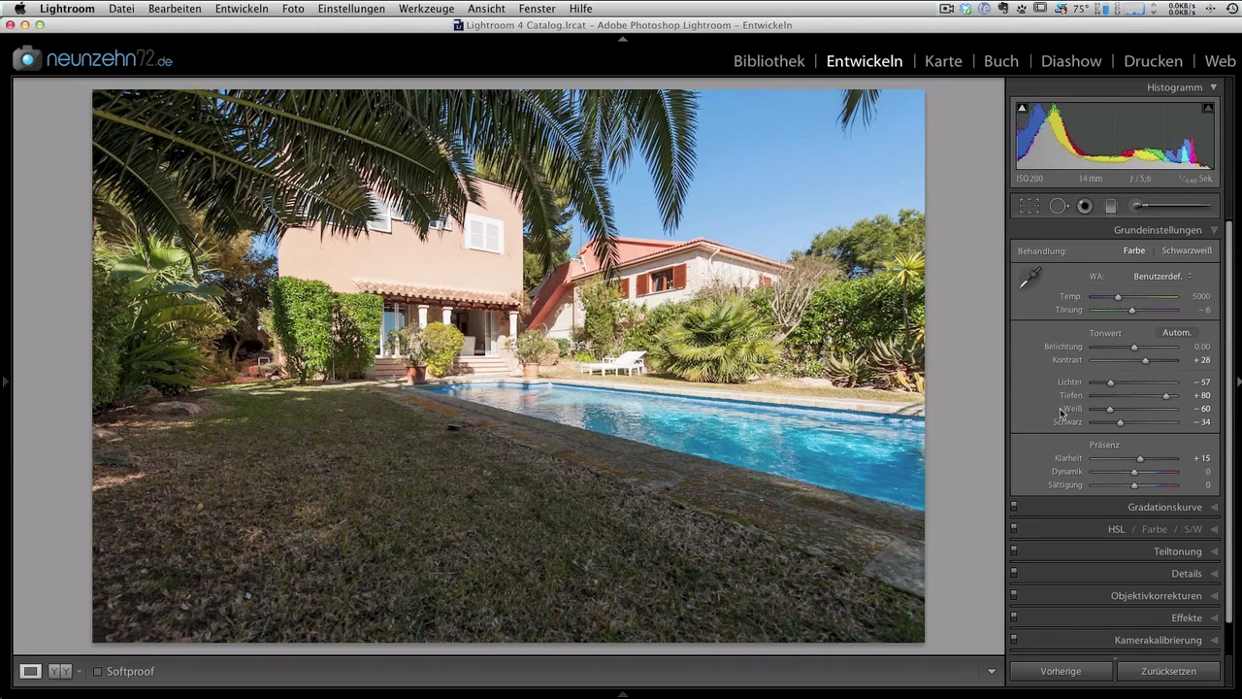